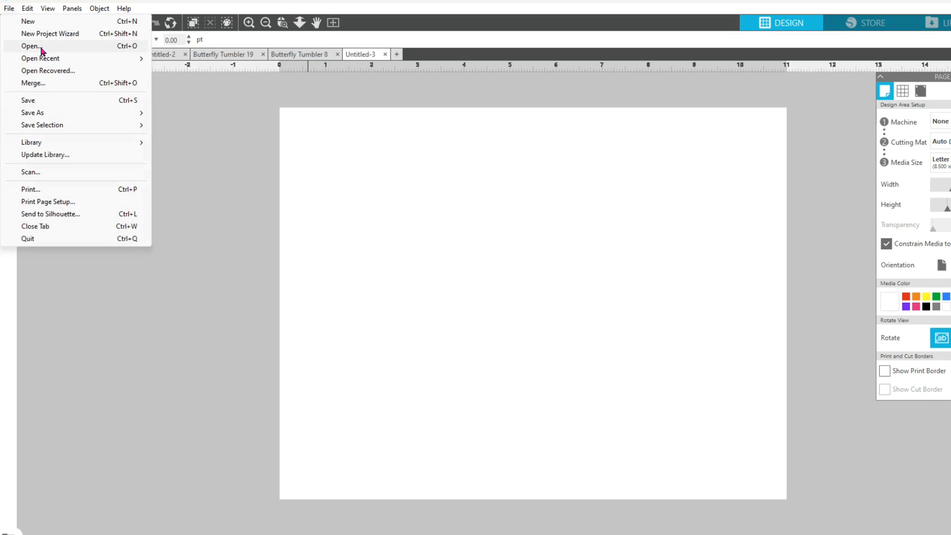
Open the Butterfly Tumbler 19 image from the Butterfly Tumbler folder
{"action": "left_click", "coordinate": [42, 47]}
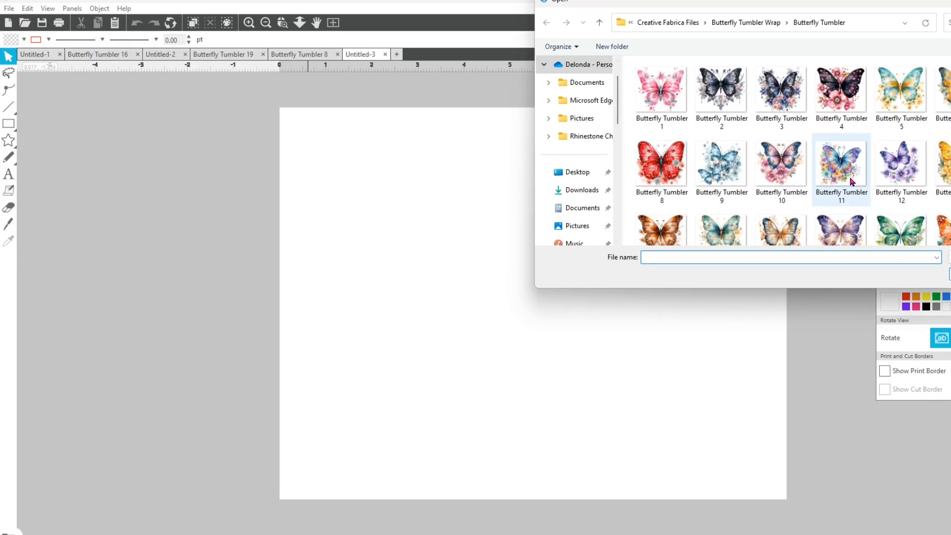
{"action": "scroll", "coordinate": [881, 170], "scroll_direction": "down", "scroll_amount": 1}
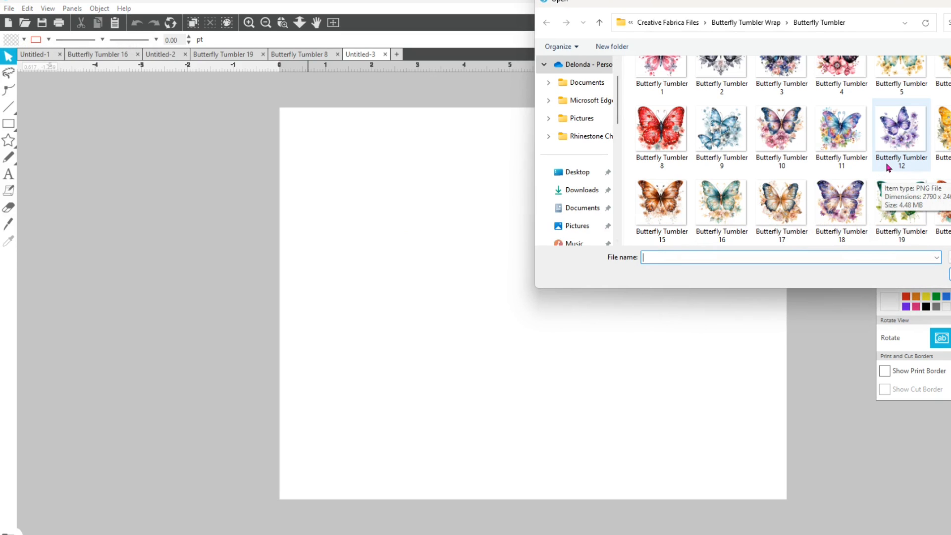
{"action": "scroll", "coordinate": [890, 167], "scroll_direction": "up", "scroll_amount": 1}
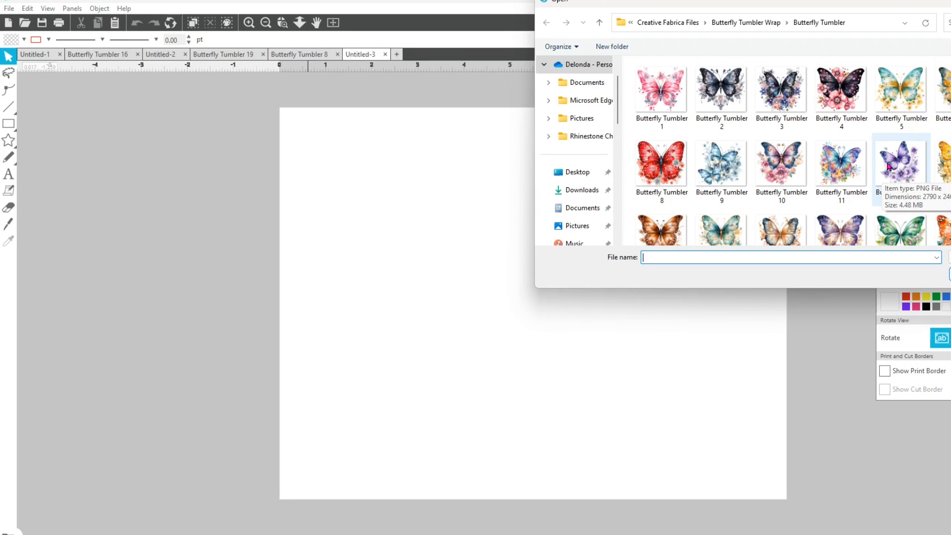
{"action": "scroll", "coordinate": [890, 167], "scroll_direction": "down", "scroll_amount": 1}
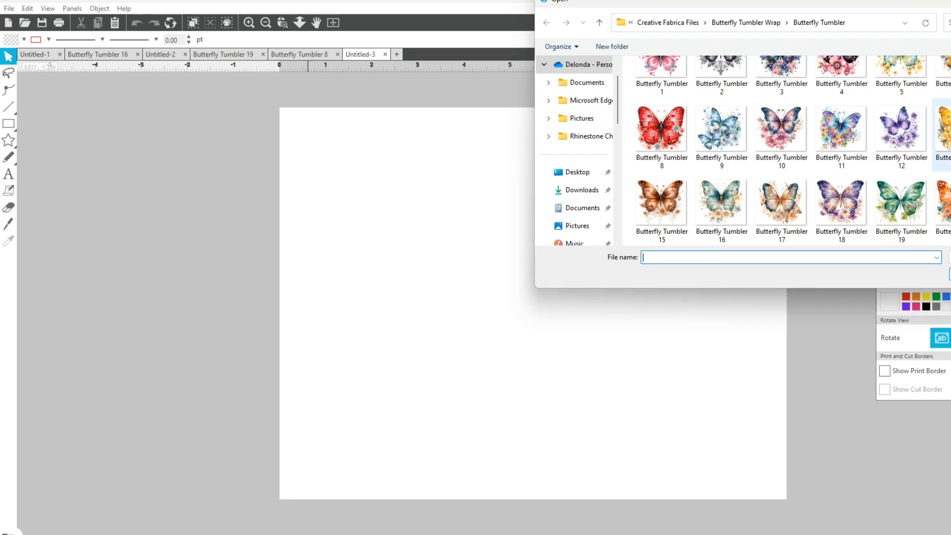
{"action": "left_click", "coordinate": [901, 203]}
{"action": "left_click", "coordinate": [950, 274]}
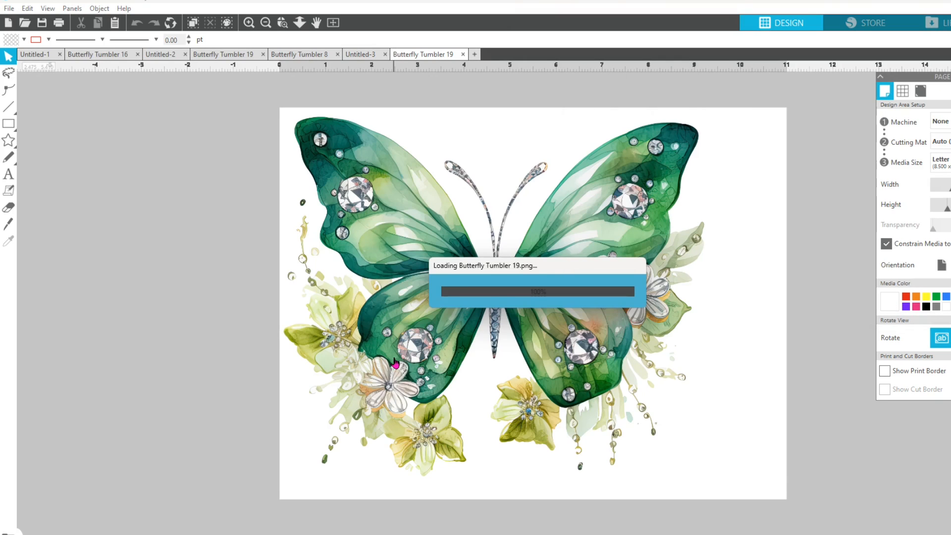
Move the butterfly image slightly inward on the page and resize it to 9.400 in wide by 8.000 in high without locked proportions
{"action": "left_click", "coordinate": [512, 299]}
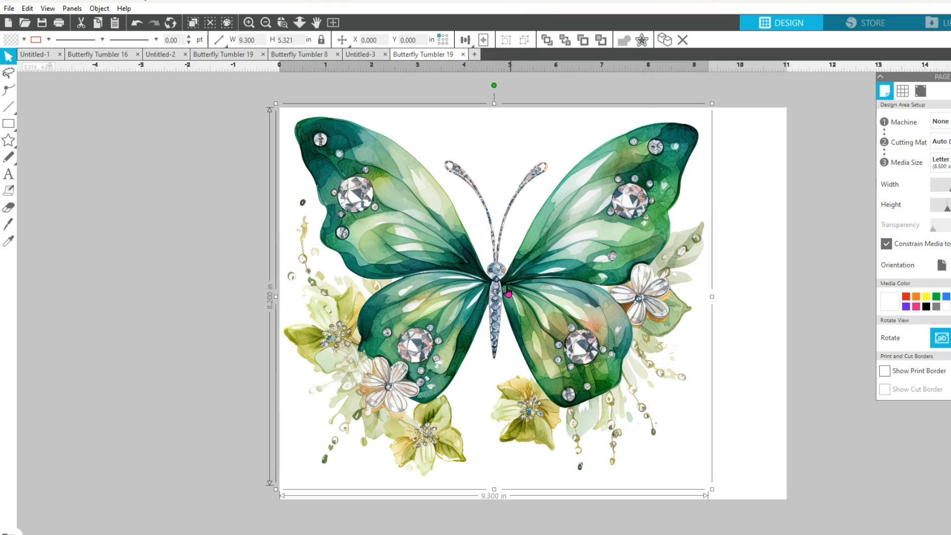
{"action": "left_click_drag", "start_coordinate": [507, 289], "coordinate": [516, 298]}
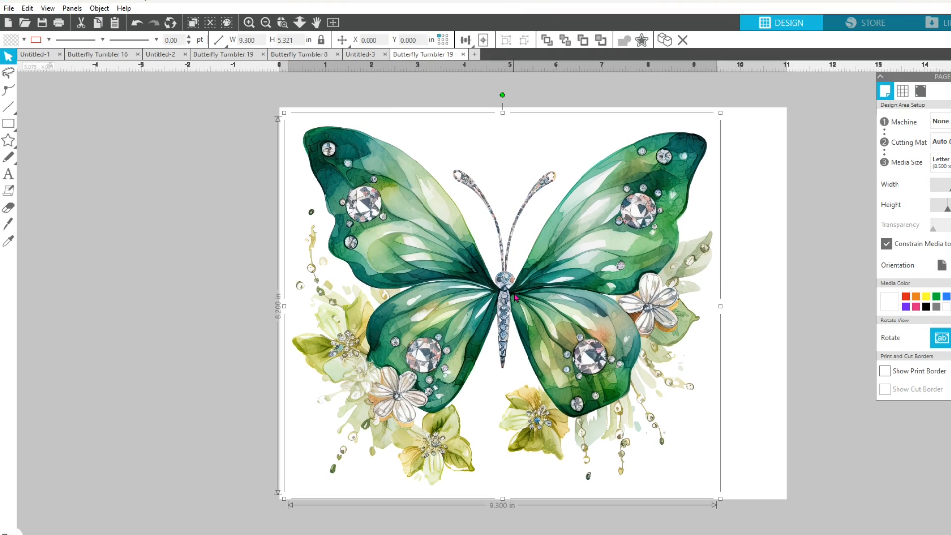
{"action": "left_click", "coordinate": [321, 40]}
{"action": "left_click", "coordinate": [260, 39]}
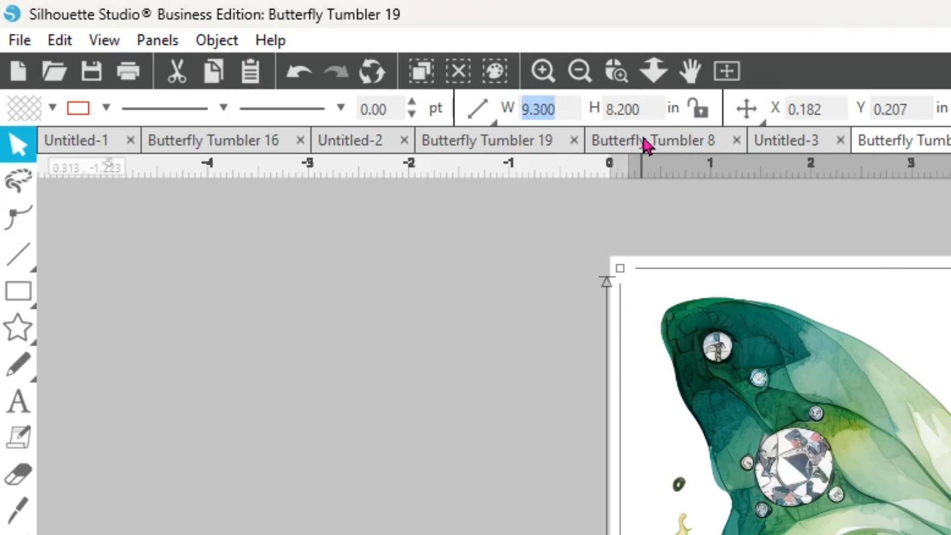
{"action": "type", "text": "9.400"}
{"action": "key", "text": "Return"}
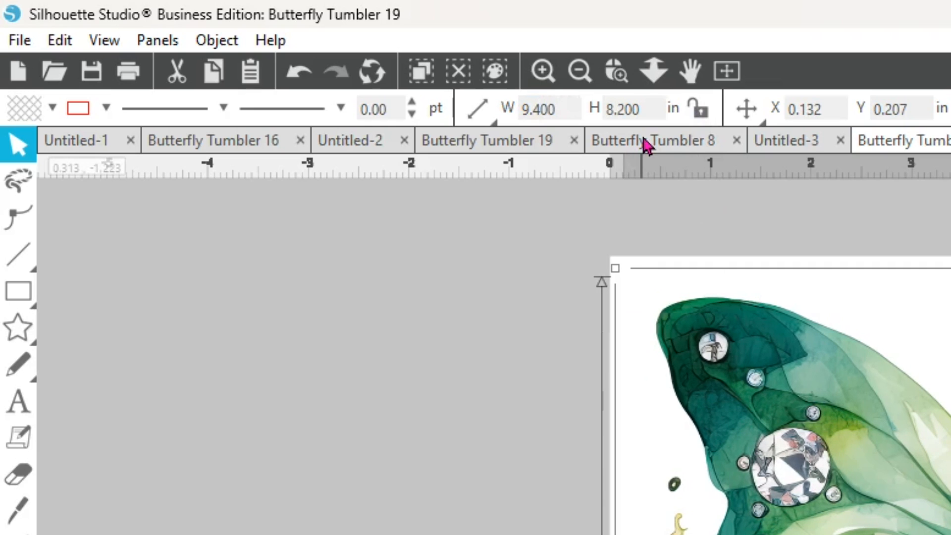
{"action": "left_click", "coordinate": [644, 109]}
{"action": "type", "text": "8"}
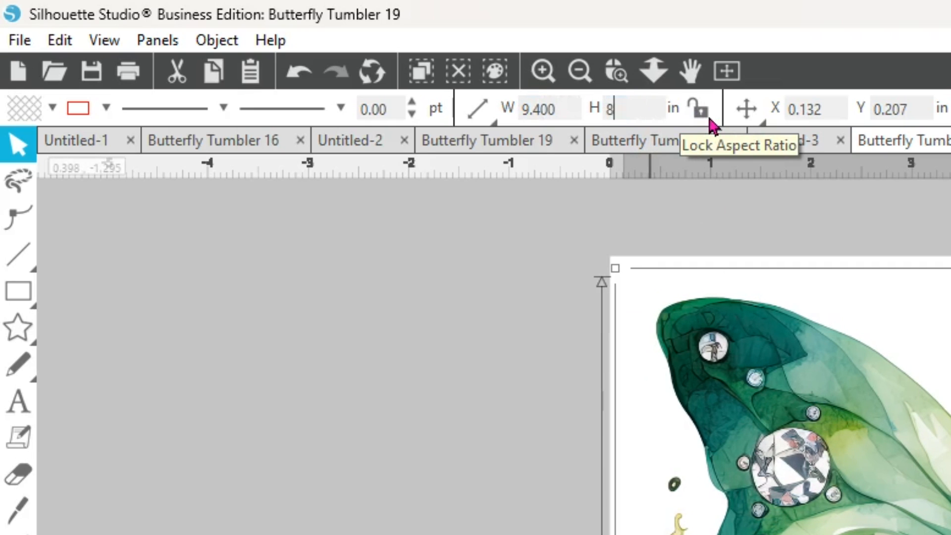
{"action": "type", "text": ".000"}
{"action": "key", "text": "Return"}
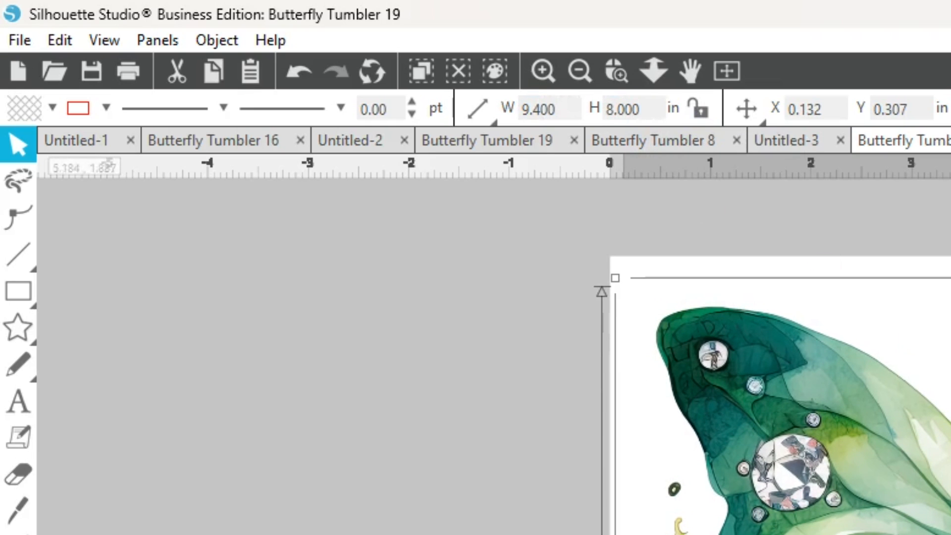
{"action": "key", "text": "Escape"}
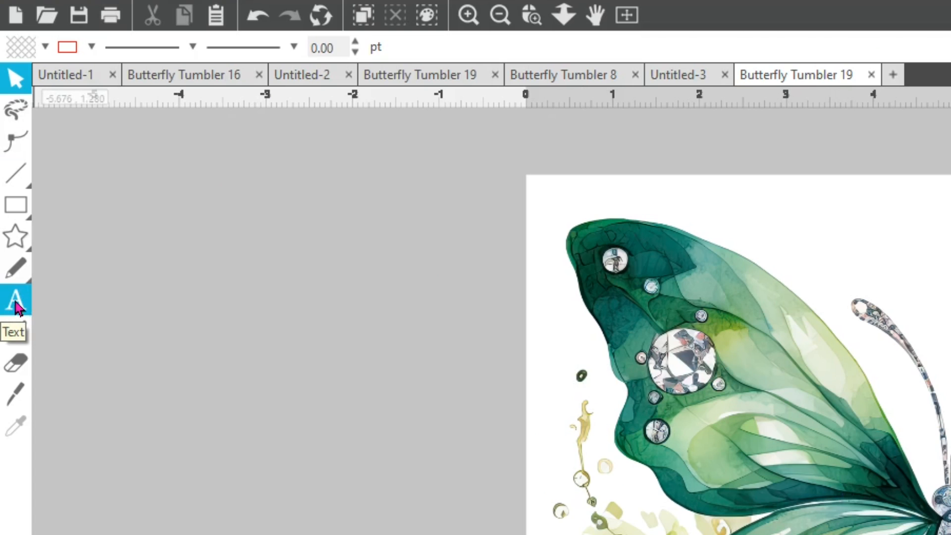
Add a text object with the person's first name beside the lower right of the butterfly
{"action": "left_click", "coordinate": [19, 308]}
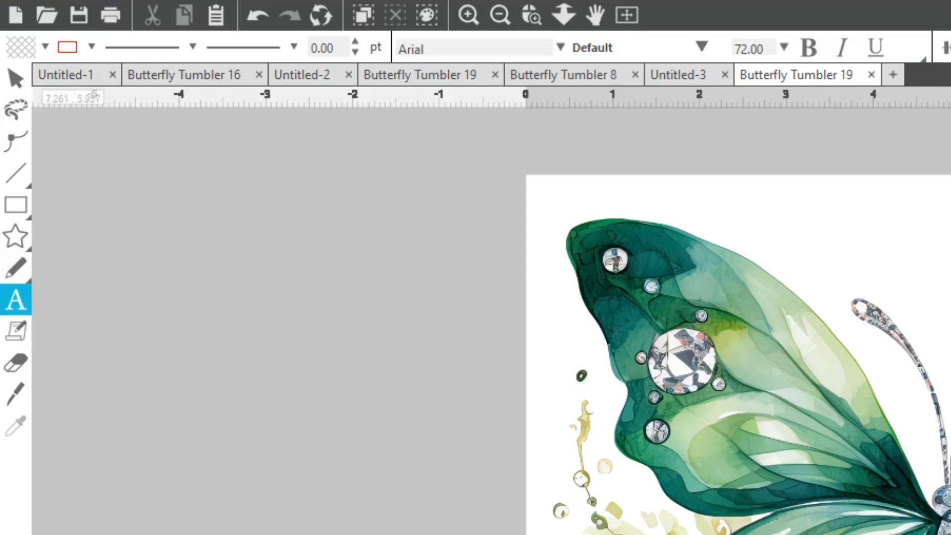
{"action": "left_click", "coordinate": [950, 534]}
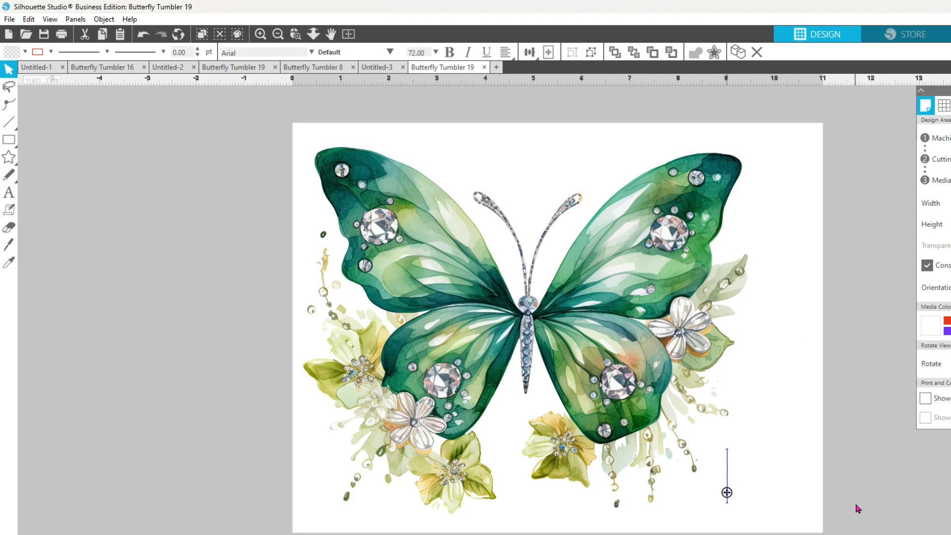
{"action": "type", "text": "Ve"}
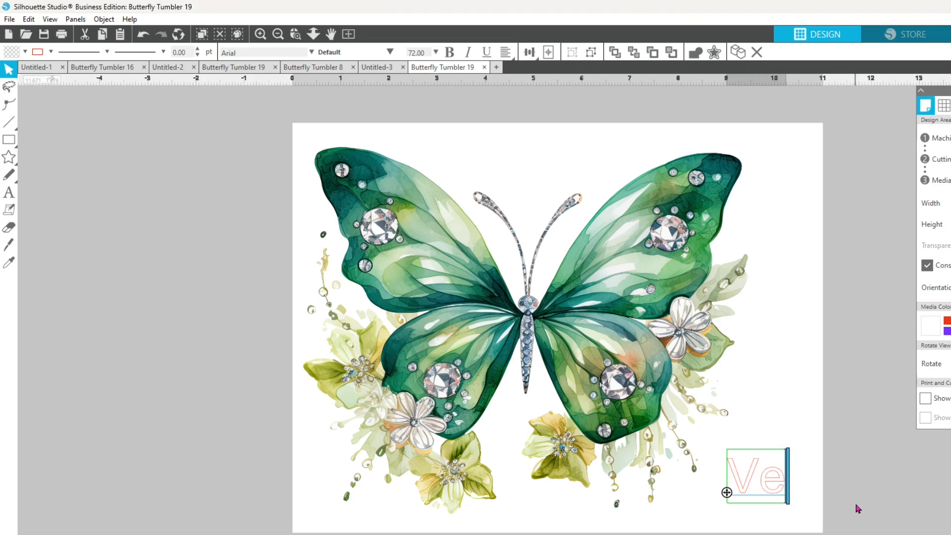
{"action": "type", "text": "roni"}
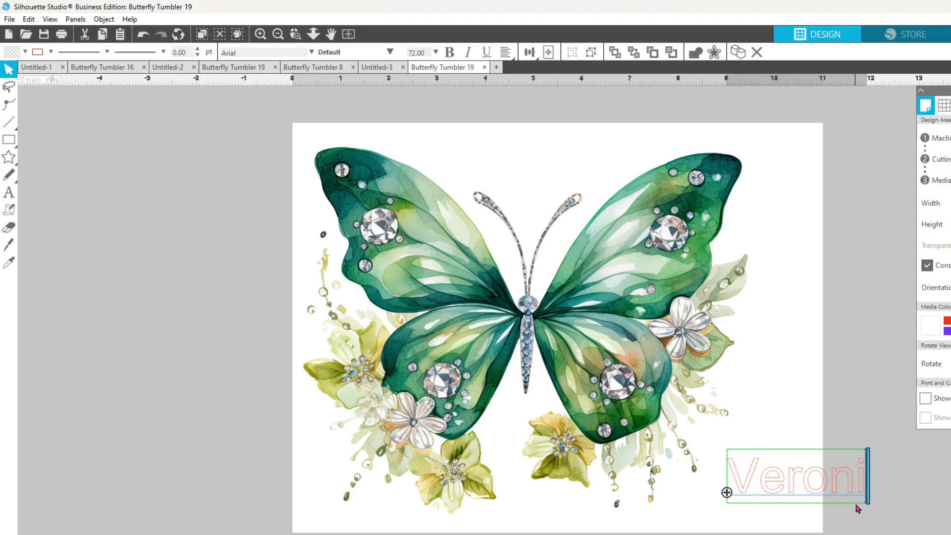
{"action": "type", "text": "Que"}
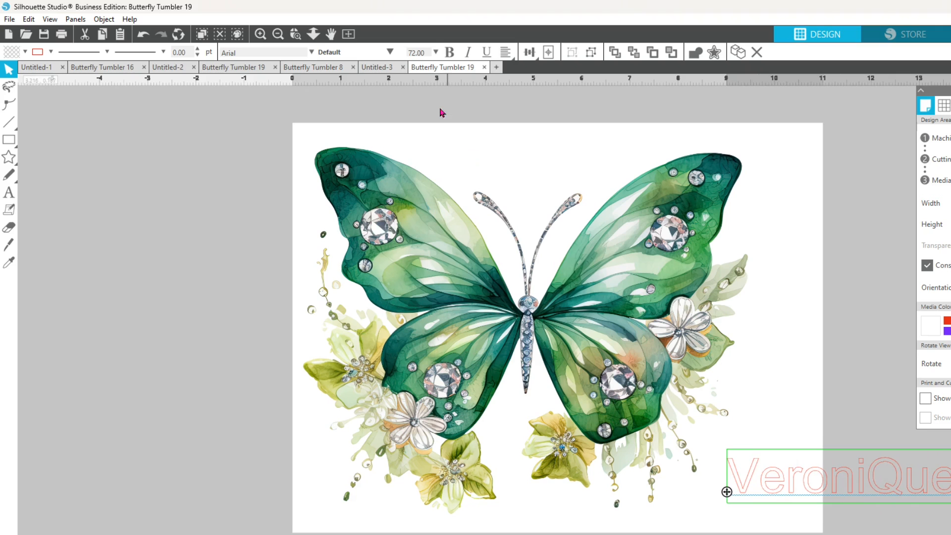
Change the name text's font to Samantha Upright
{"action": "left_click", "coordinate": [311, 52]}
{"action": "scroll", "coordinate": [315, 82], "scroll_direction": "up", "scroll_amount": 3}
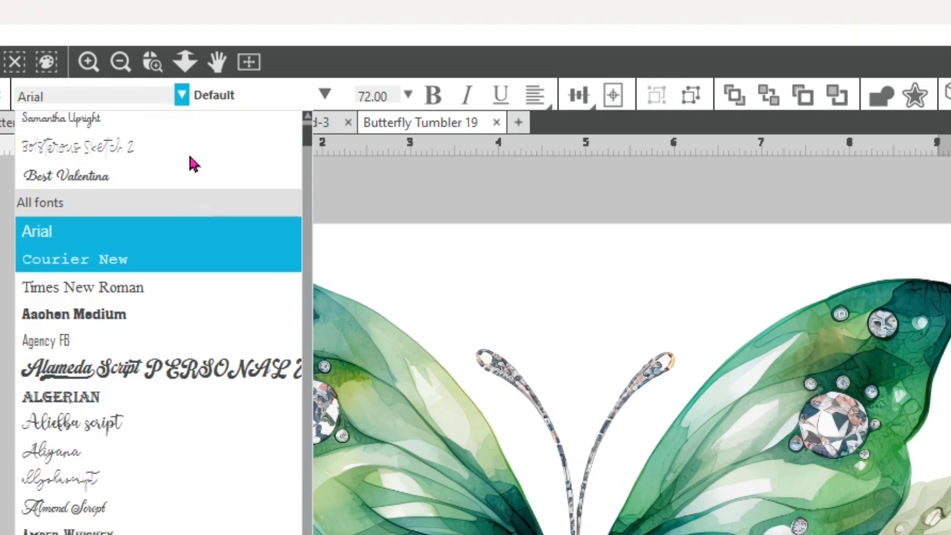
{"action": "scroll", "coordinate": [190, 158], "scroll_direction": "up", "scroll_amount": 3}
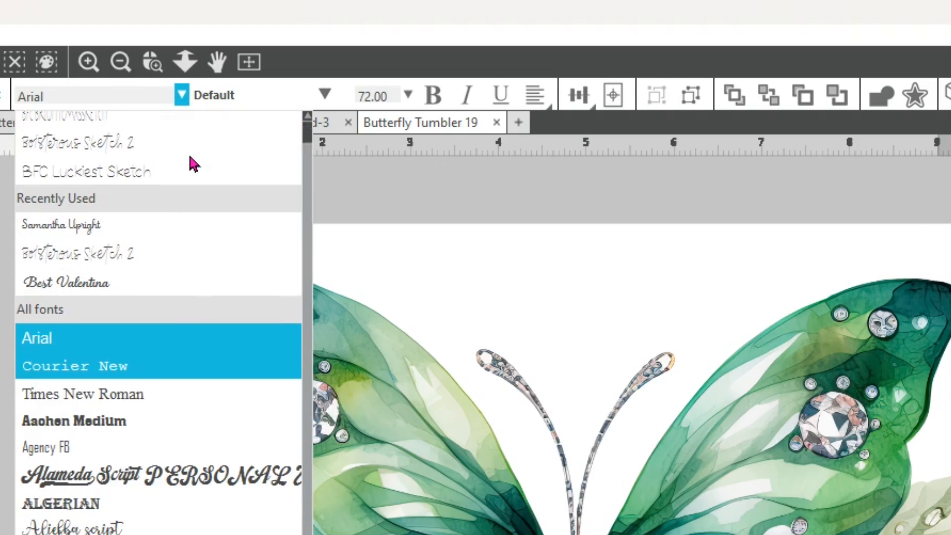
{"action": "left_click", "coordinate": [85, 237]}
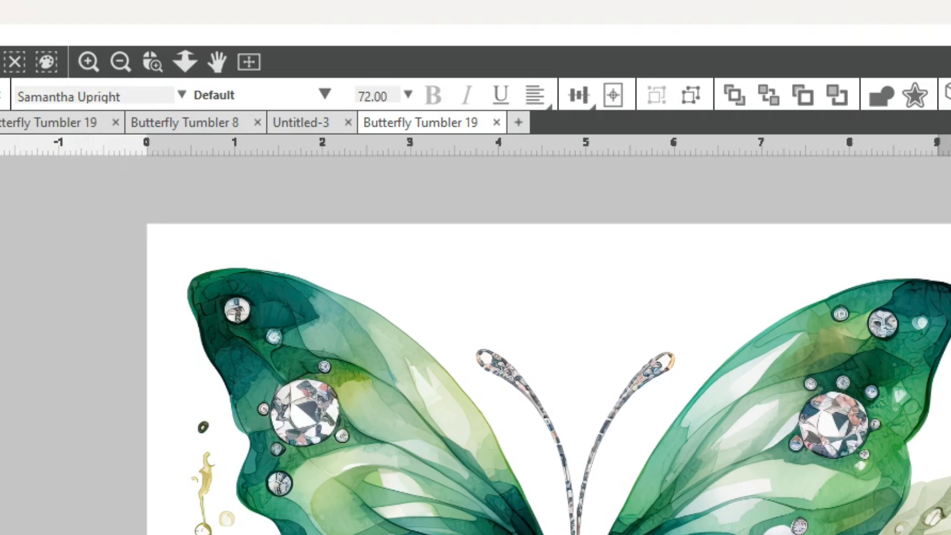
{"action": "left_click", "coordinate": [948, 347]}
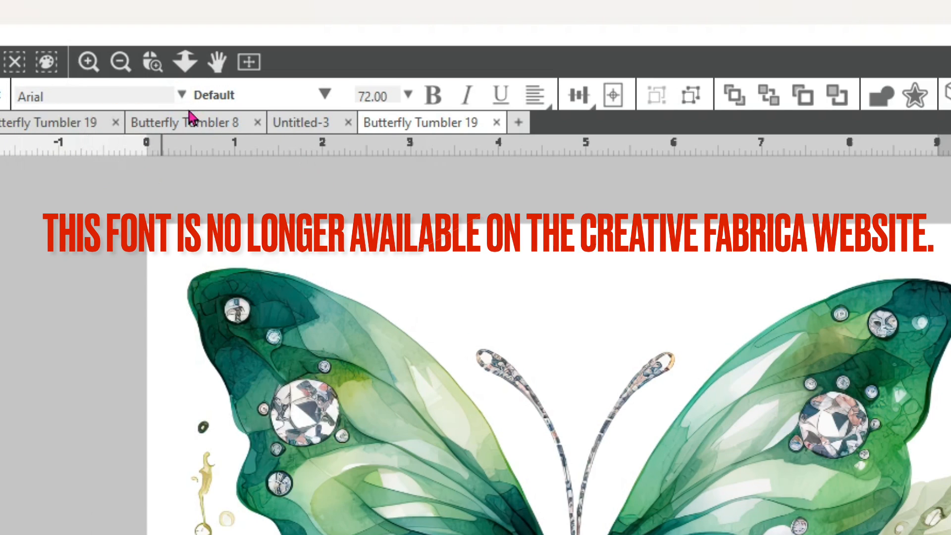
{"action": "left_click", "coordinate": [182, 94]}
{"action": "scroll", "coordinate": [139, 223], "scroll_direction": "up", "scroll_amount": 4}
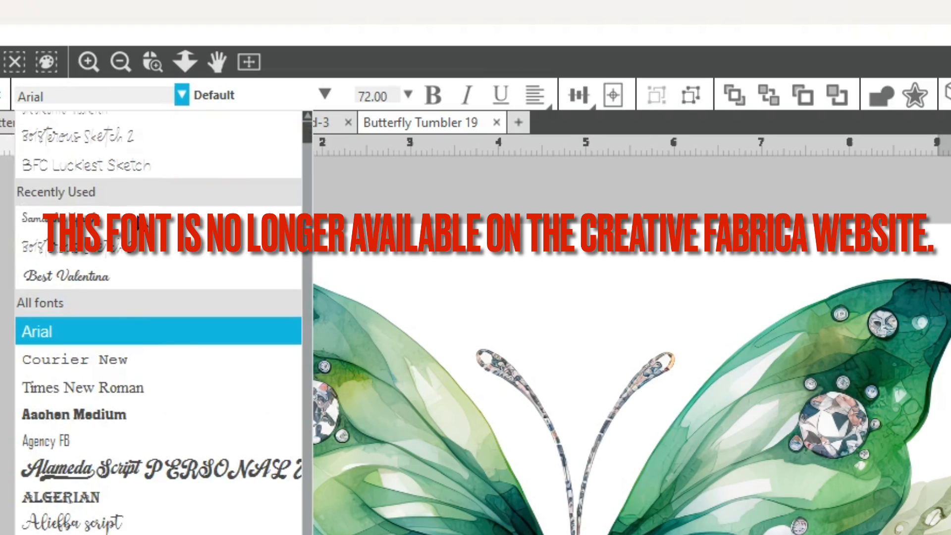
{"action": "left_click", "coordinate": [137, 223]}
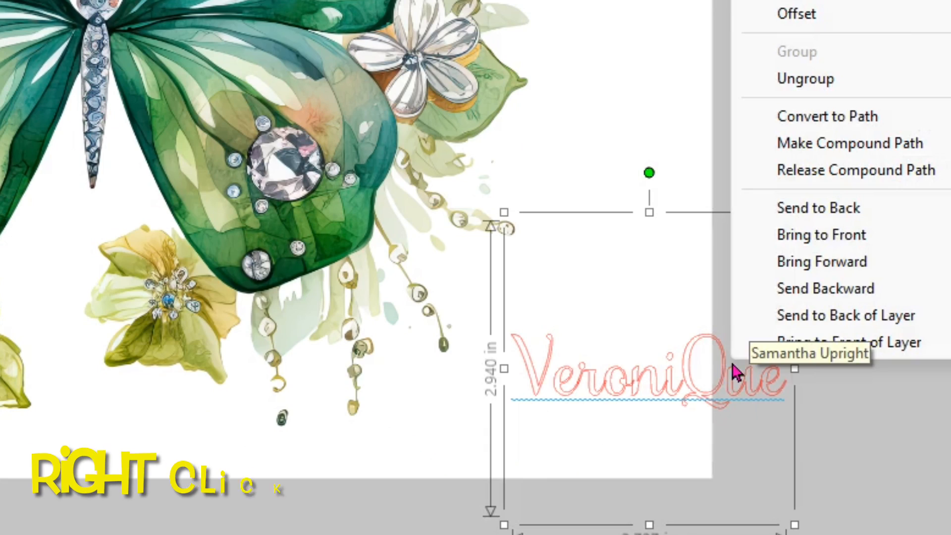
Ungroup the name text into separate letters and group them again
{"action": "left_click", "coordinate": [856, 79]}
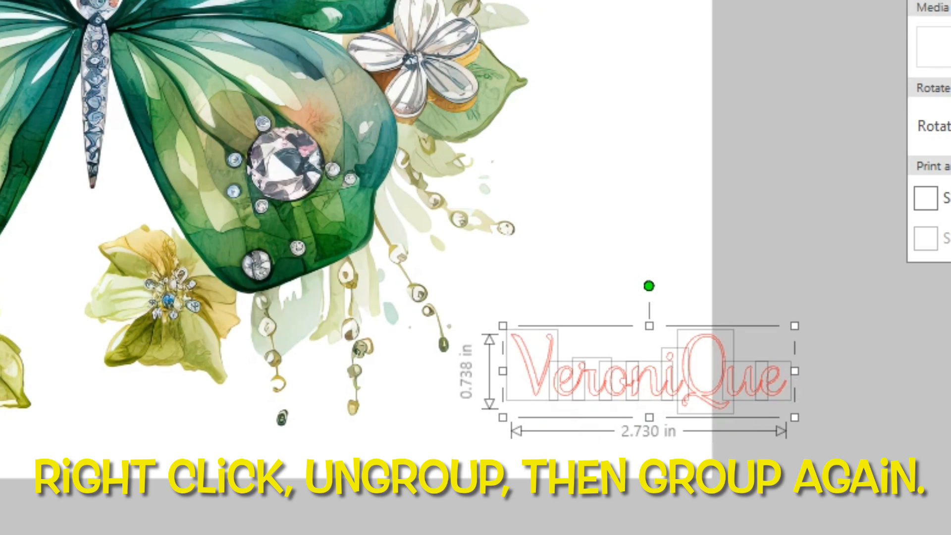
{"action": "right_click", "coordinate": [663, 388]}
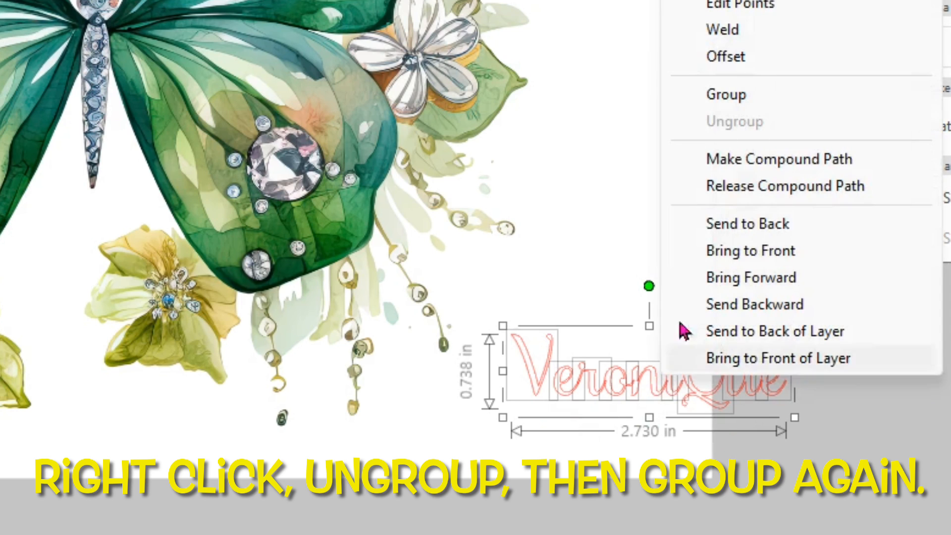
{"action": "left_click", "coordinate": [765, 94]}
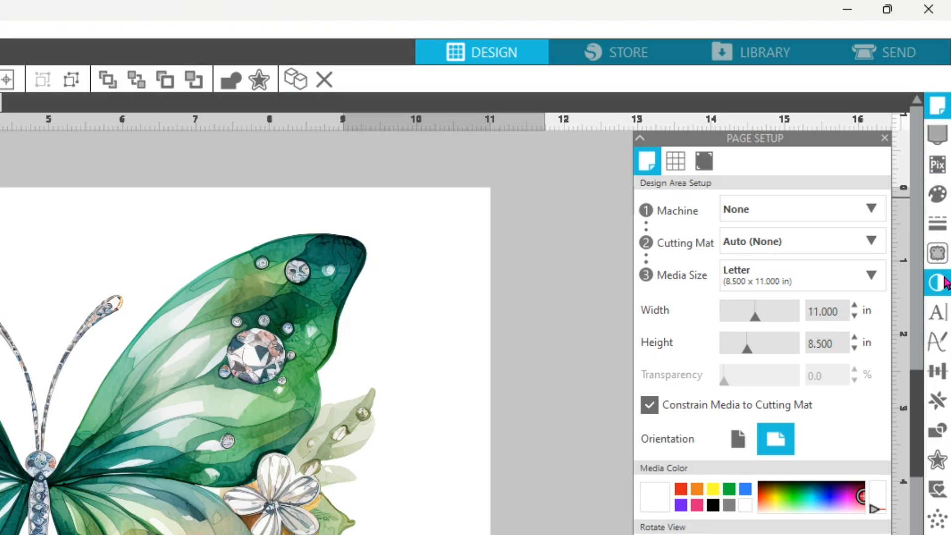
Fill the name lettering with black and set its line color to none
{"action": "left_click", "coordinate": [944, 204]}
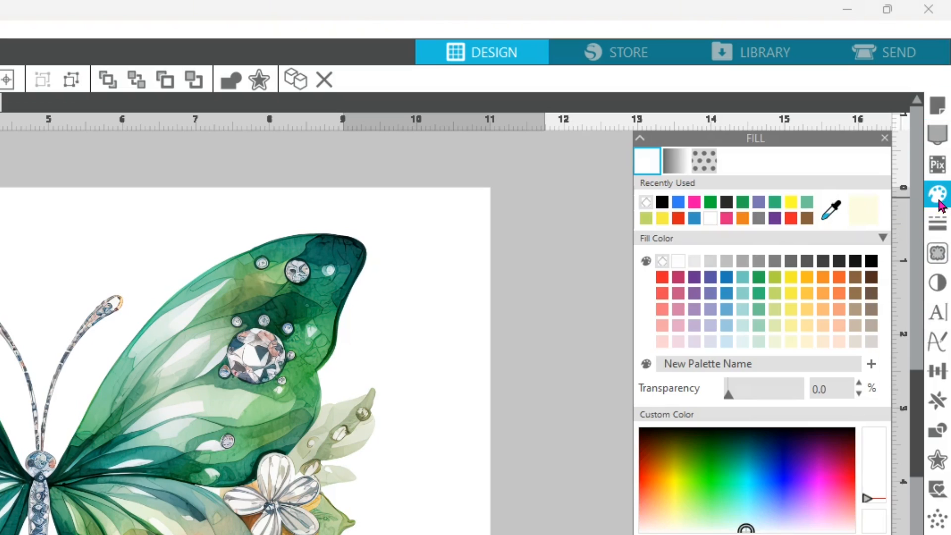
{"action": "left_click", "coordinate": [663, 203]}
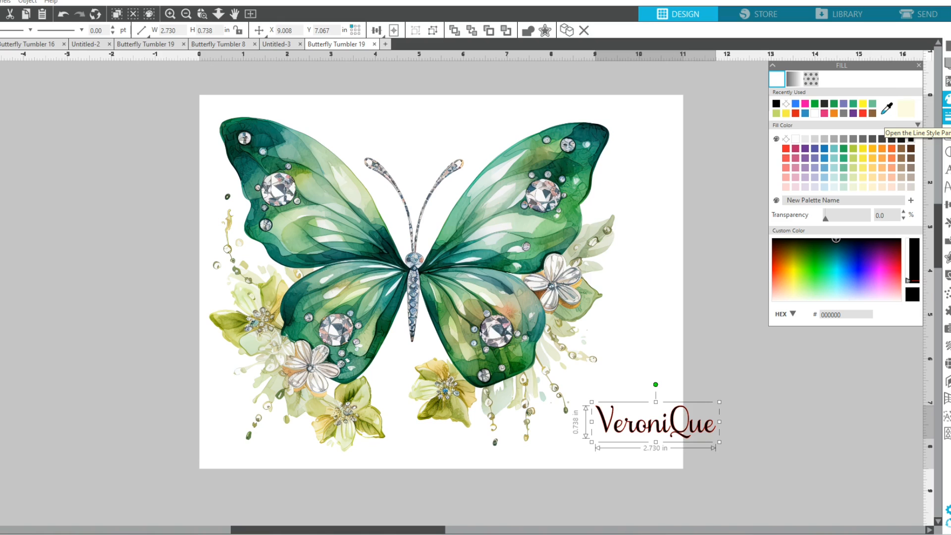
{"action": "left_click", "coordinate": [947, 116]}
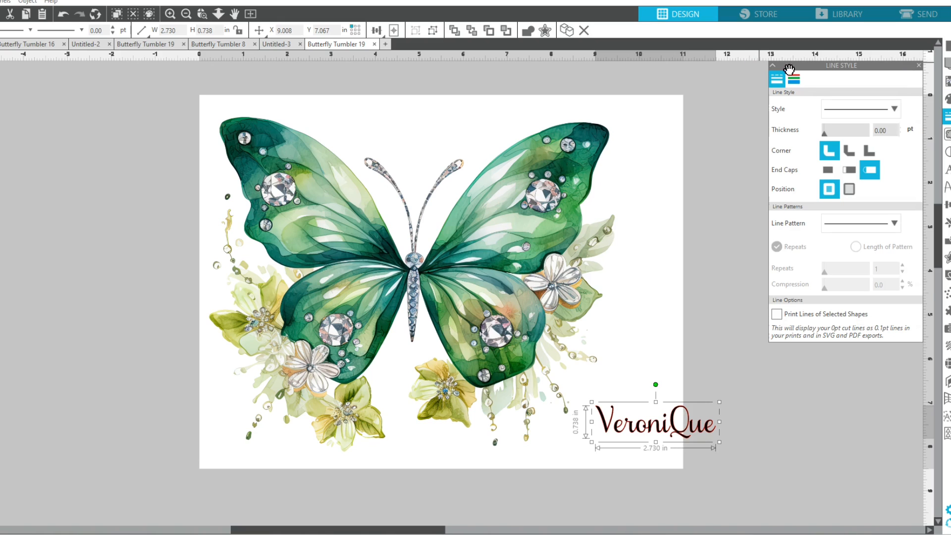
{"action": "left_click", "coordinate": [797, 82]}
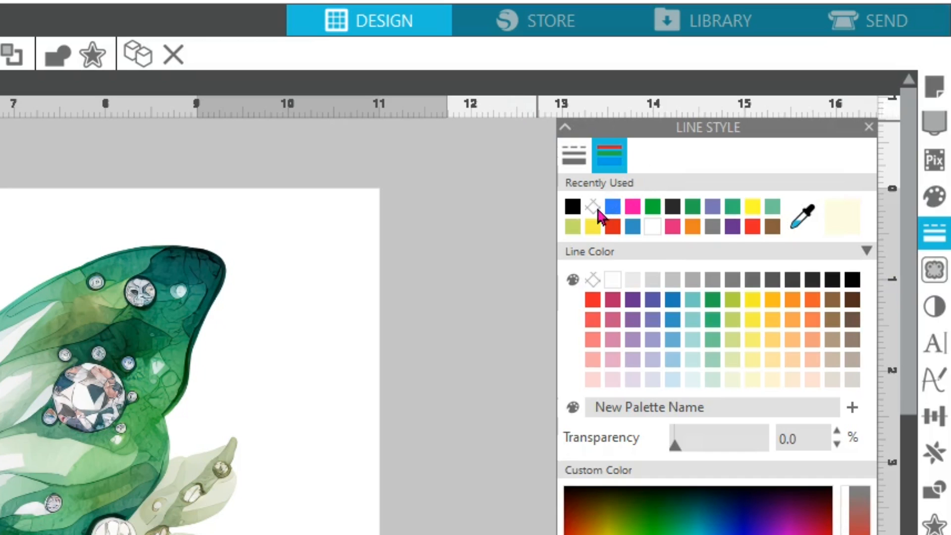
{"action": "left_click", "coordinate": [595, 208]}
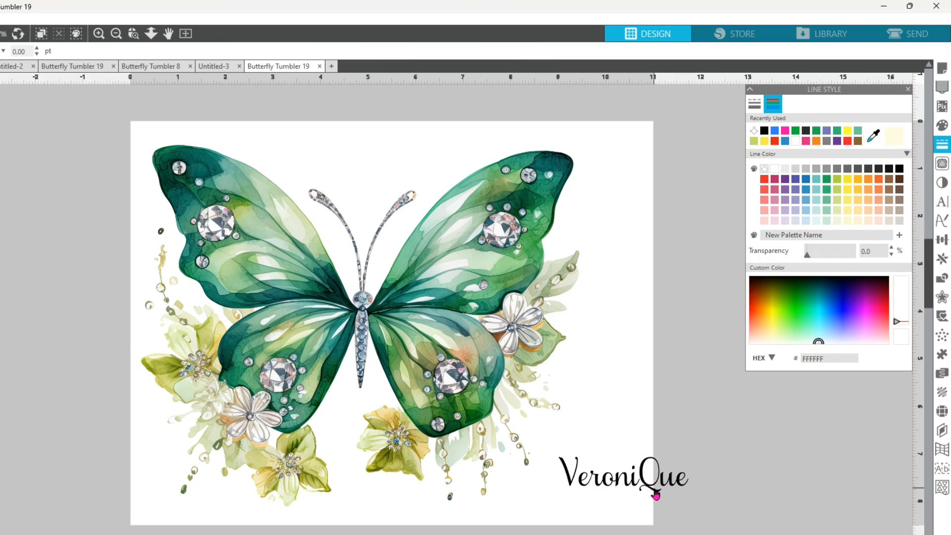
Weld the overlapping letters of the name and group the welded lettering
{"action": "left_click", "coordinate": [657, 496]}
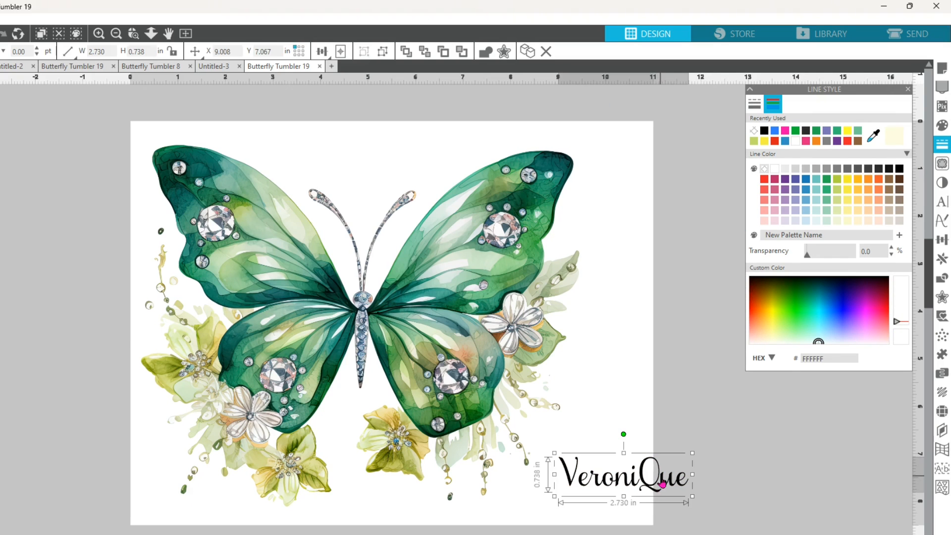
{"action": "right_click", "coordinate": [662, 484]}
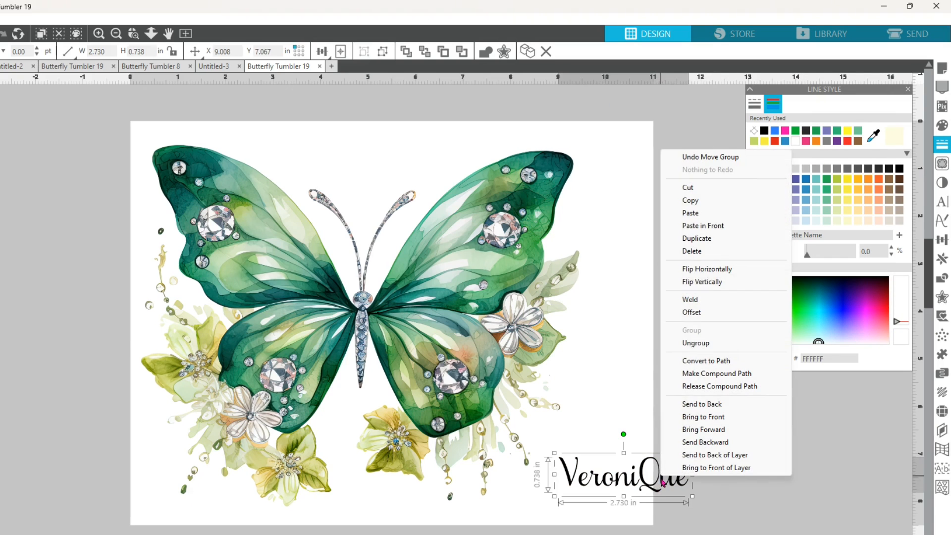
{"action": "left_click", "coordinate": [705, 304]}
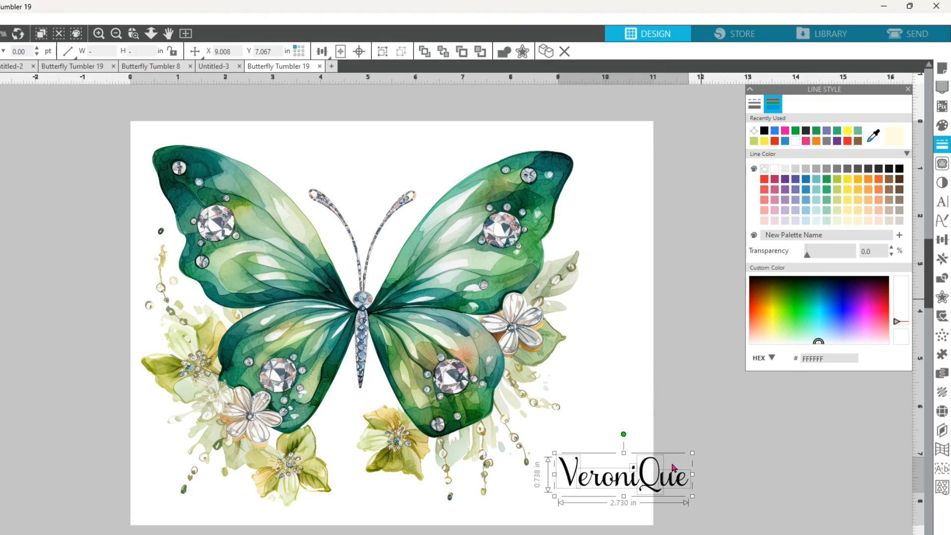
{"action": "right_click", "coordinate": [664, 488]}
{"action": "left_click", "coordinate": [743, 351]}
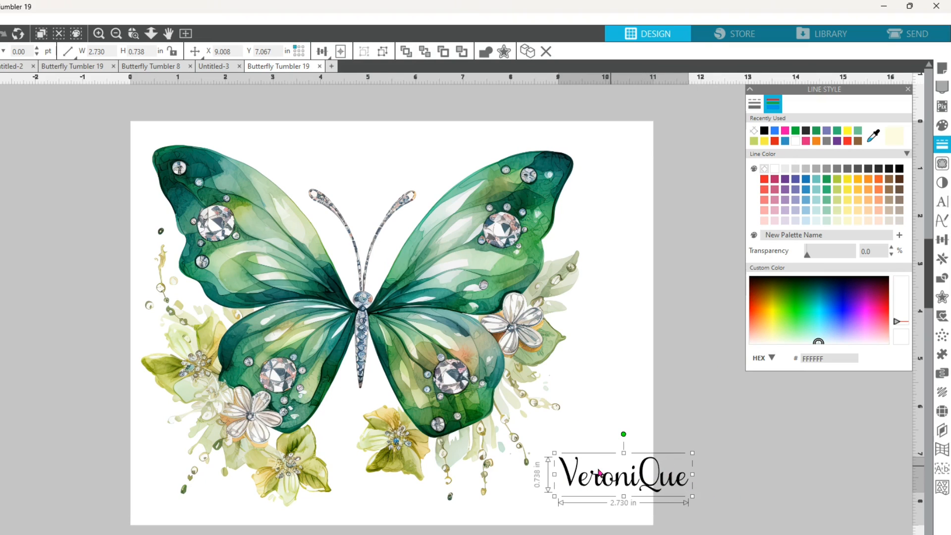
Rotate the name lettering 90° clockwise and place it vertically beside the butterfly's lower wing, inside the page's right edge
{"action": "left_click", "coordinate": [37, 18]}
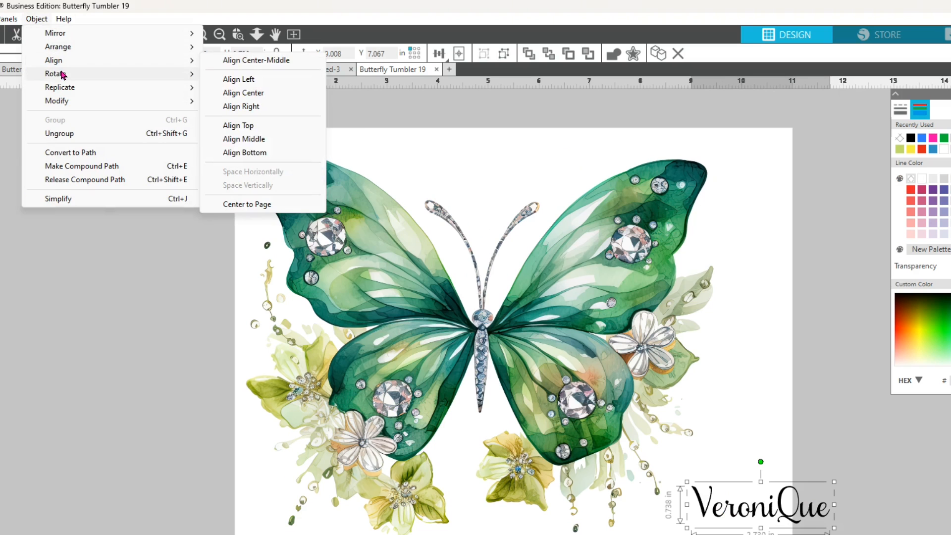
{"action": "mouse_move", "coordinate": [61, 75]}
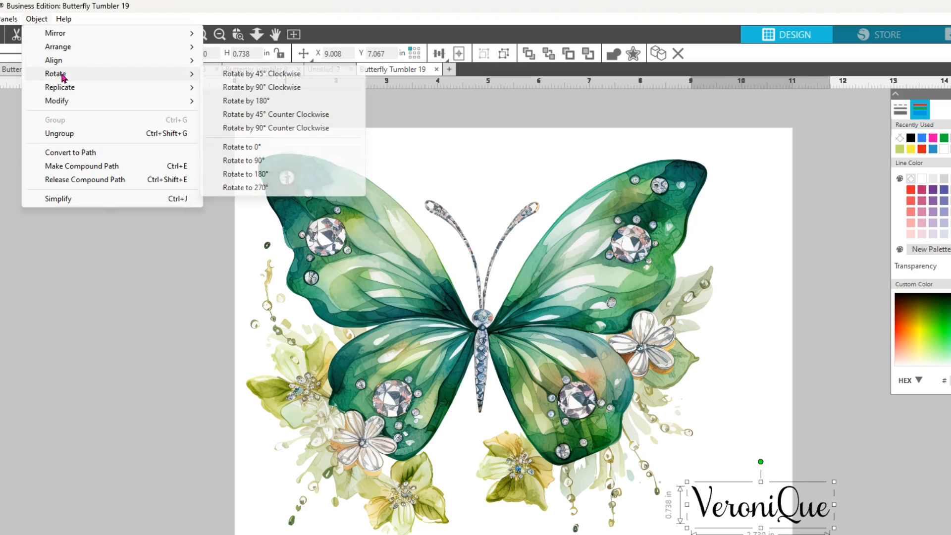
{"action": "left_click", "coordinate": [241, 88]}
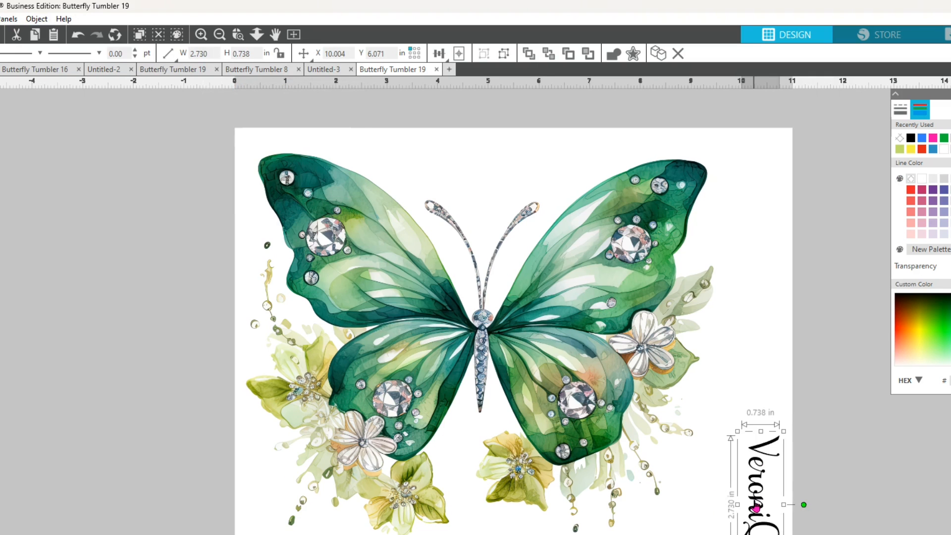
{"action": "left_click_drag", "start_coordinate": [762, 498], "coordinate": [744, 409]}
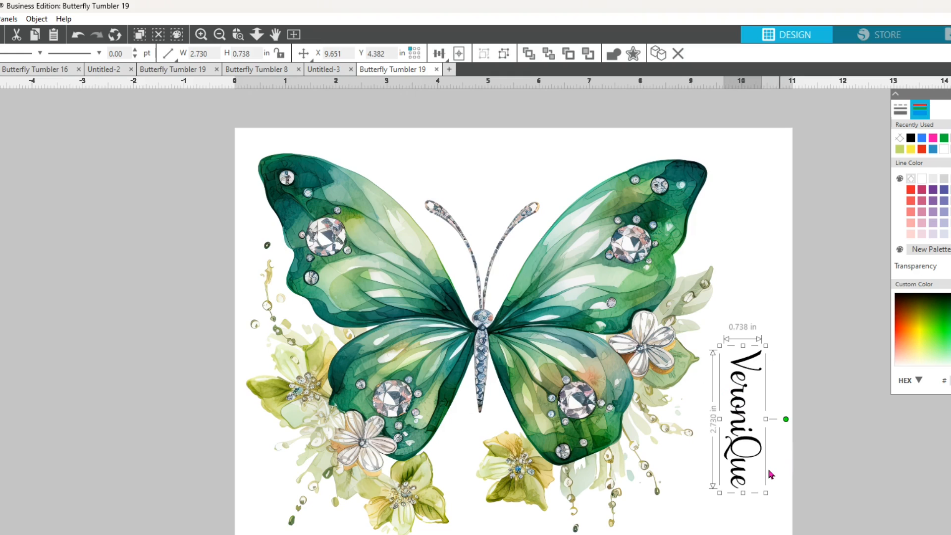
Enlarge the vertical name lettering proportionally to about 3.63 by 0.98 in and nudge it slightly toward the page's right edge
{"action": "left_click", "coordinate": [771, 496]}
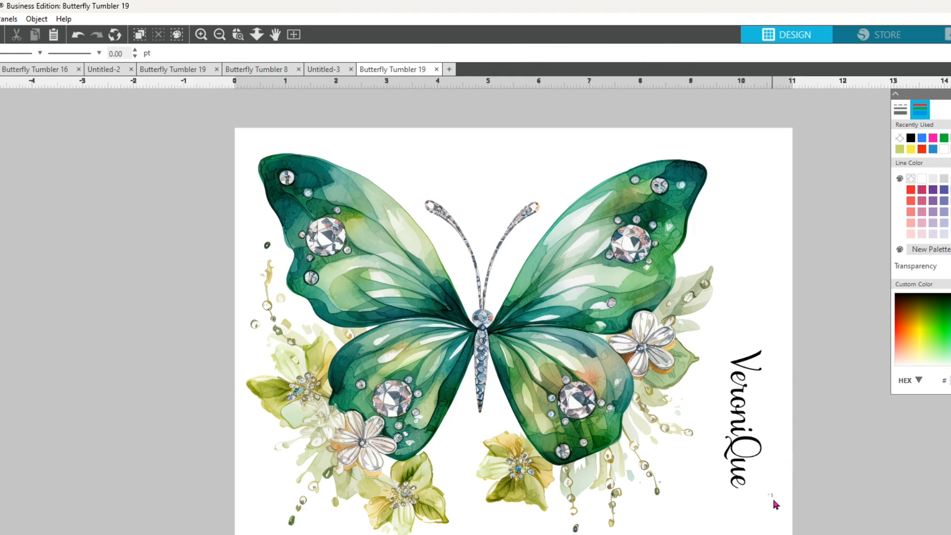
{"action": "left_click", "coordinate": [746, 478]}
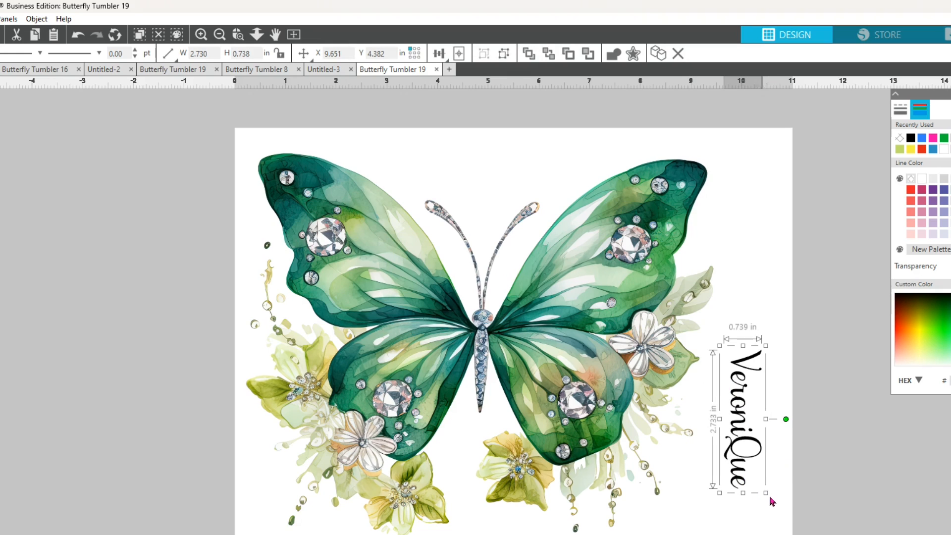
{"action": "left_click_drag", "start_coordinate": [769, 503], "coordinate": [789, 534]}
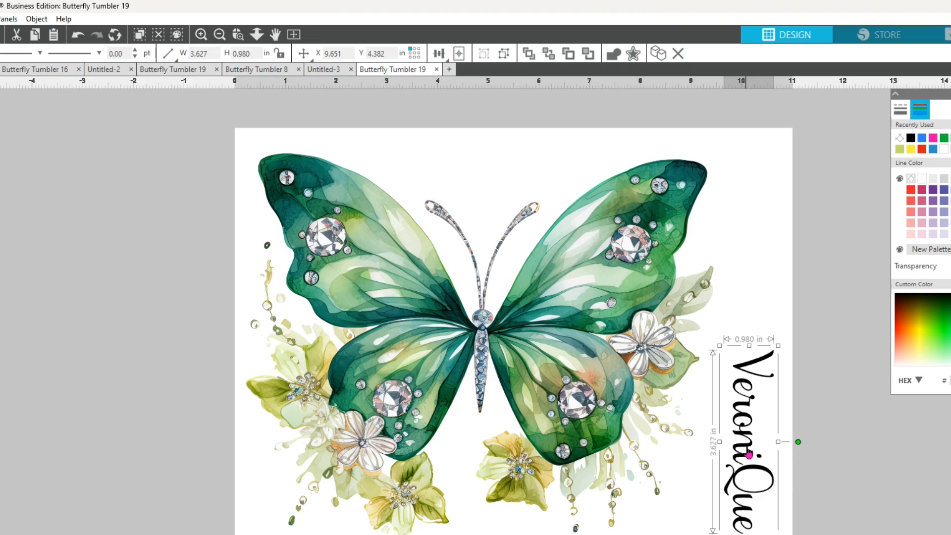
{"action": "left_click_drag", "start_coordinate": [749, 455], "coordinate": [753, 446]}
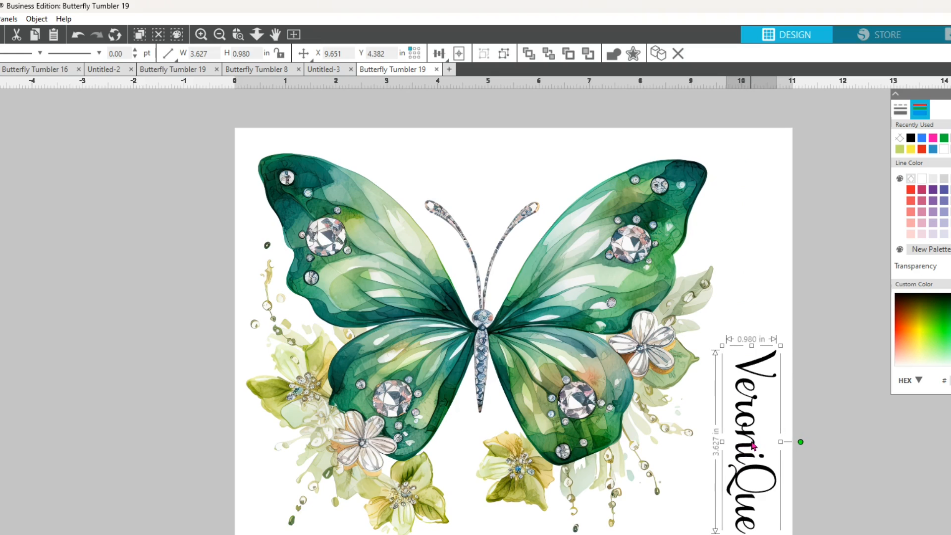
{"action": "left_click", "coordinate": [812, 464]}
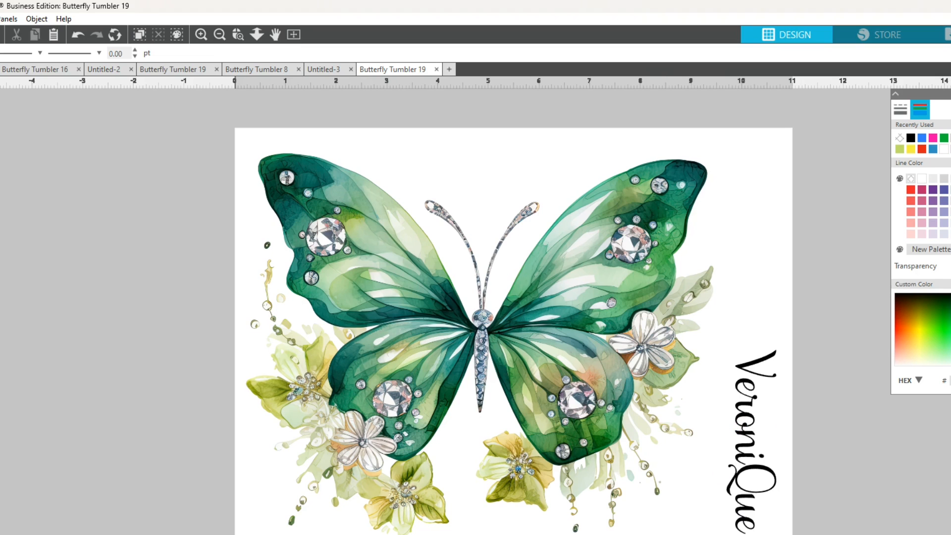
Start printing the tumbler design on the EPSON ET-2760 Series and open that printer's preferences
{"action": "left_click", "coordinate": [14, 28]}
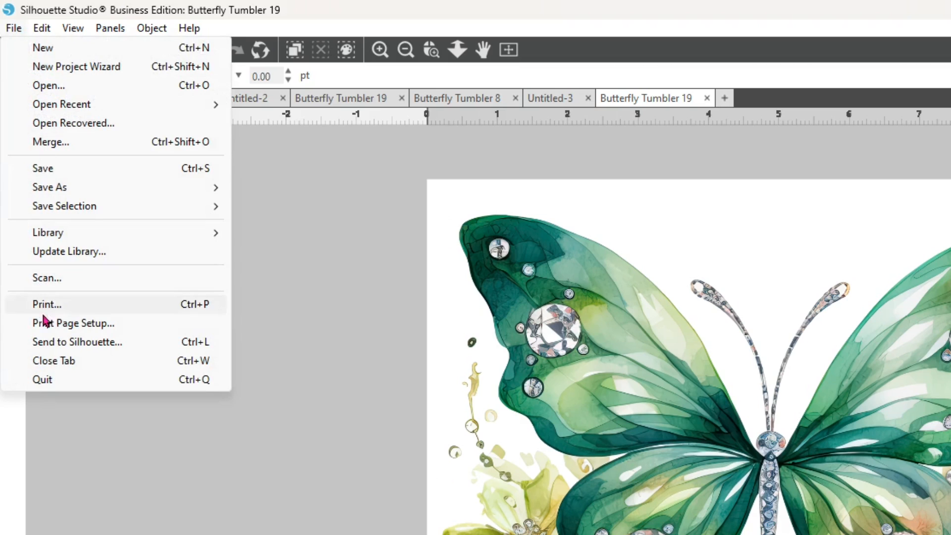
{"action": "left_click", "coordinate": [52, 305]}
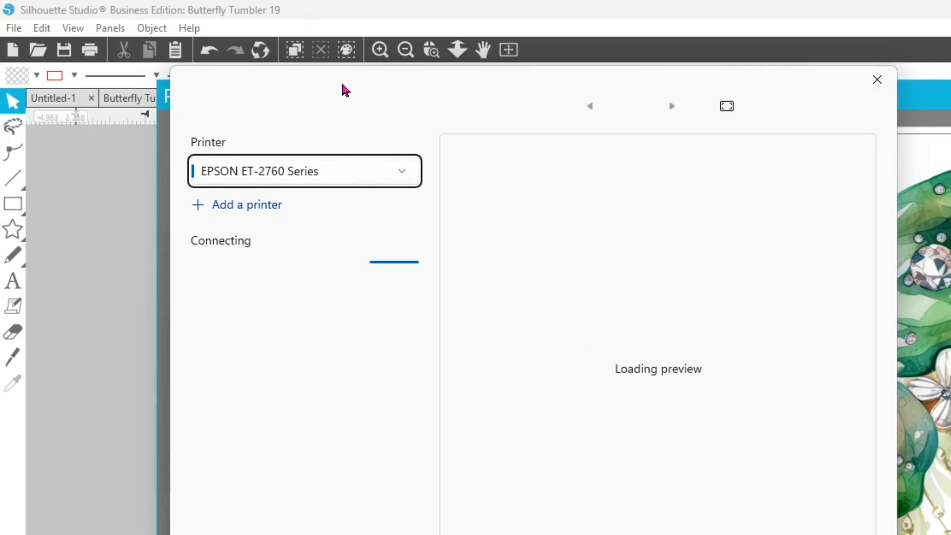
{"action": "left_click_drag", "start_coordinate": [340, 79], "coordinate": [932, 146]}
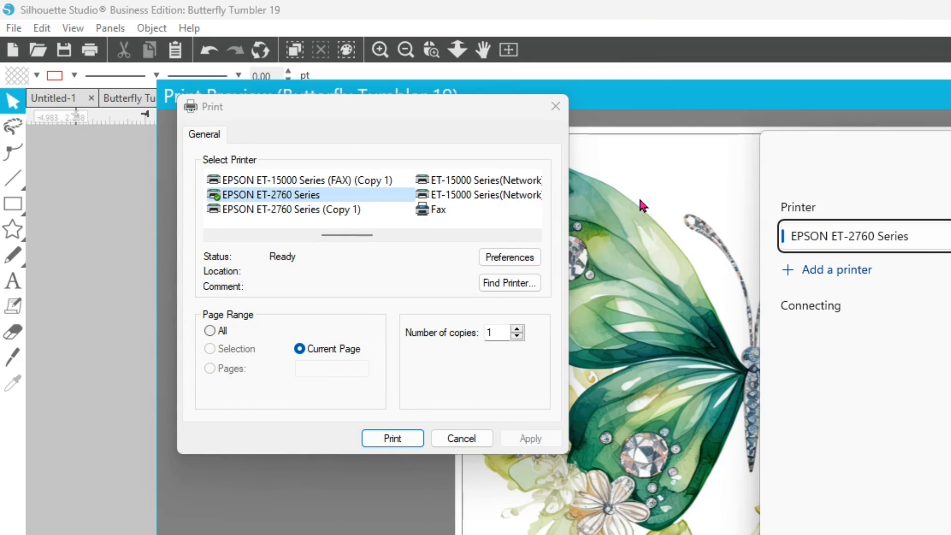
{"action": "left_click", "coordinate": [511, 257]}
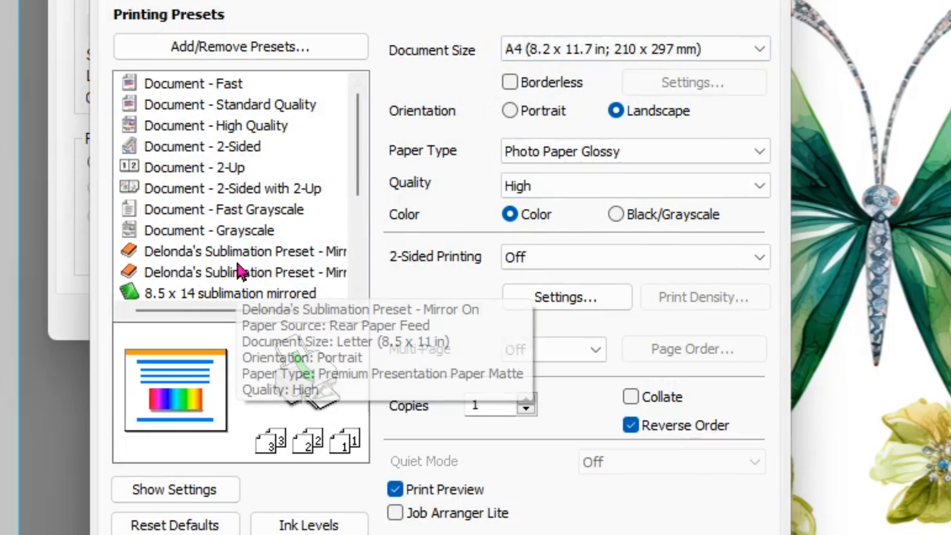
Apply the Mirror On sublimation preset with Landscape orientation and print the current page
{"action": "left_click", "coordinate": [238, 259]}
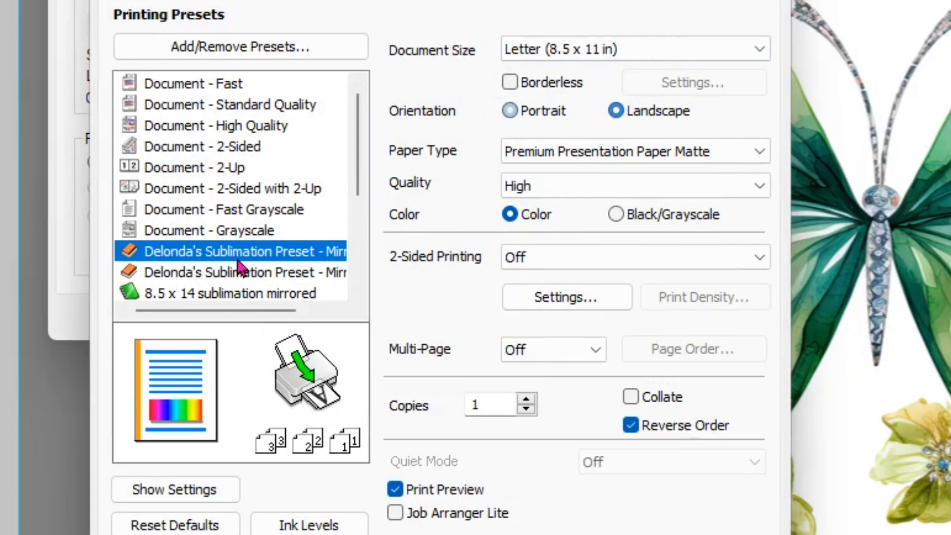
{"action": "left_click", "coordinate": [617, 110]}
{"action": "key", "text": "Return"}
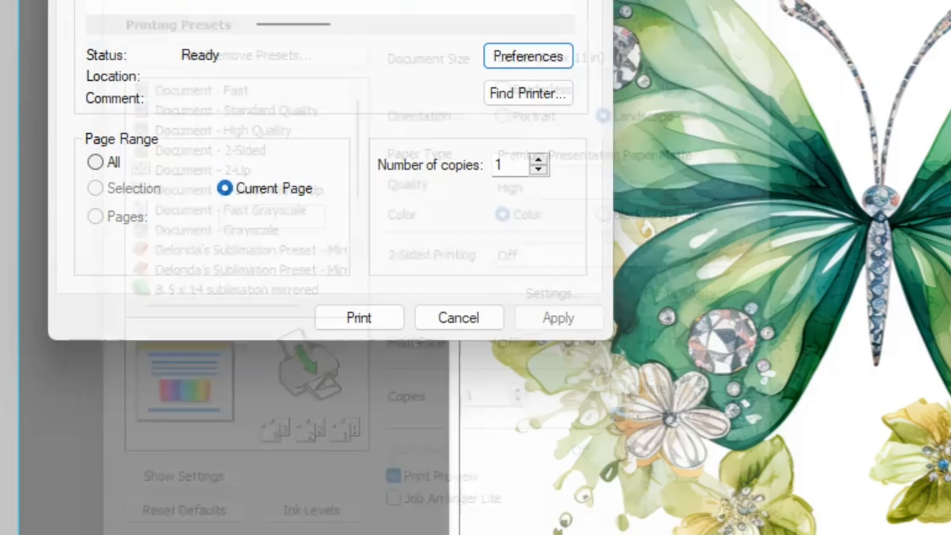
{"action": "left_click", "coordinate": [367, 327]}
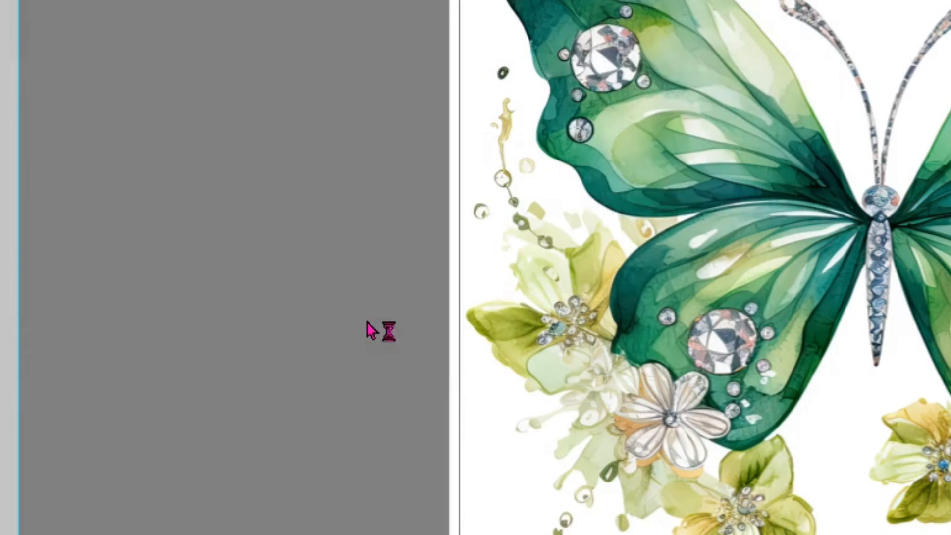